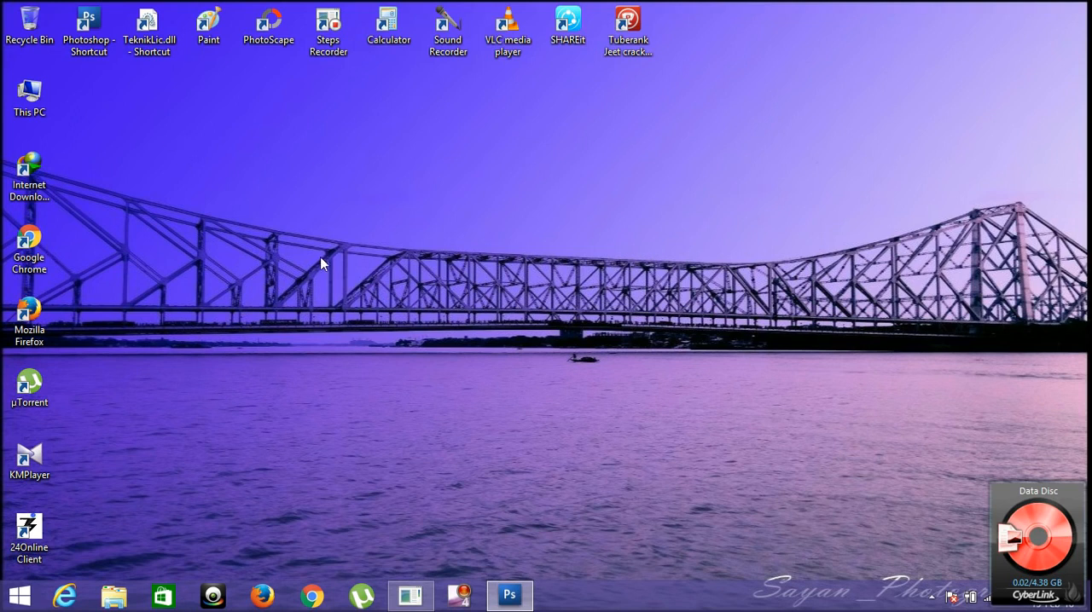
# Step: Launch Adobe Photoshop CS3 from its desktop shortcut
pyautogui.doubleClick(86, 42)
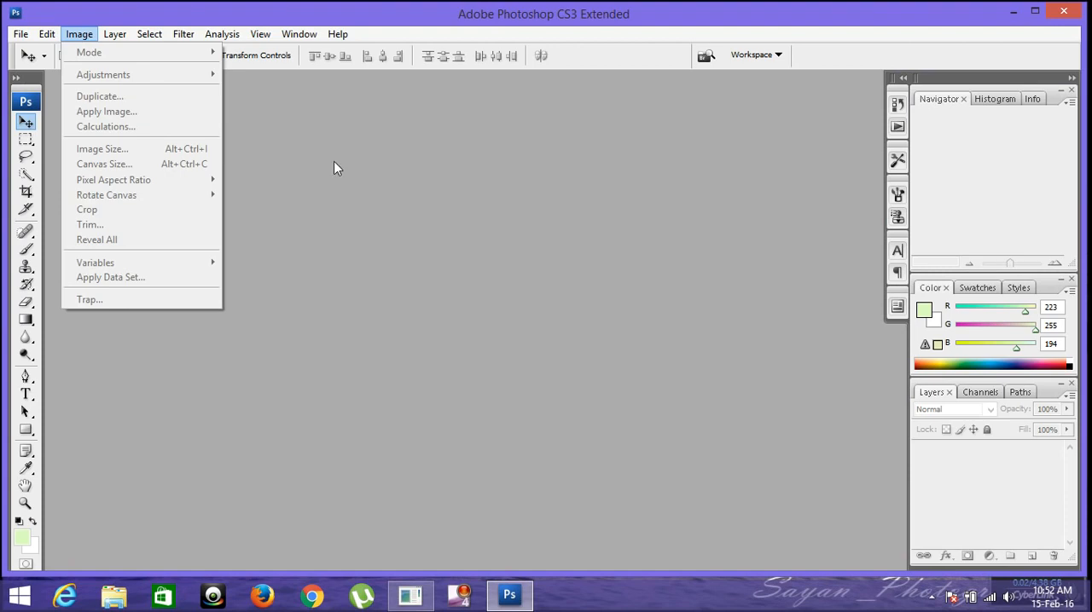
pyautogui.click(355, 175)
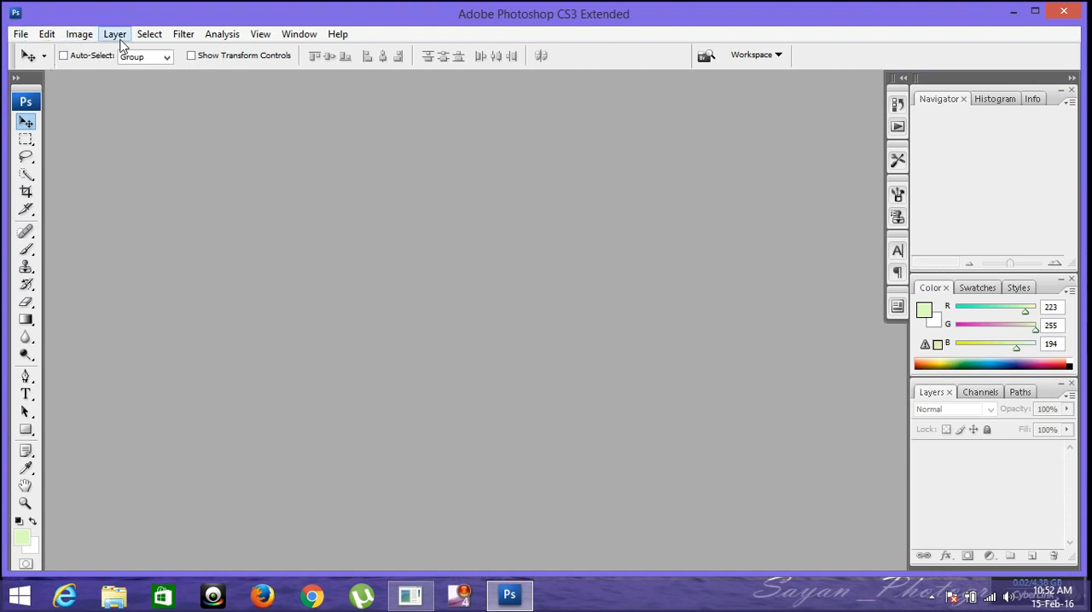
pyautogui.click(25, 141)
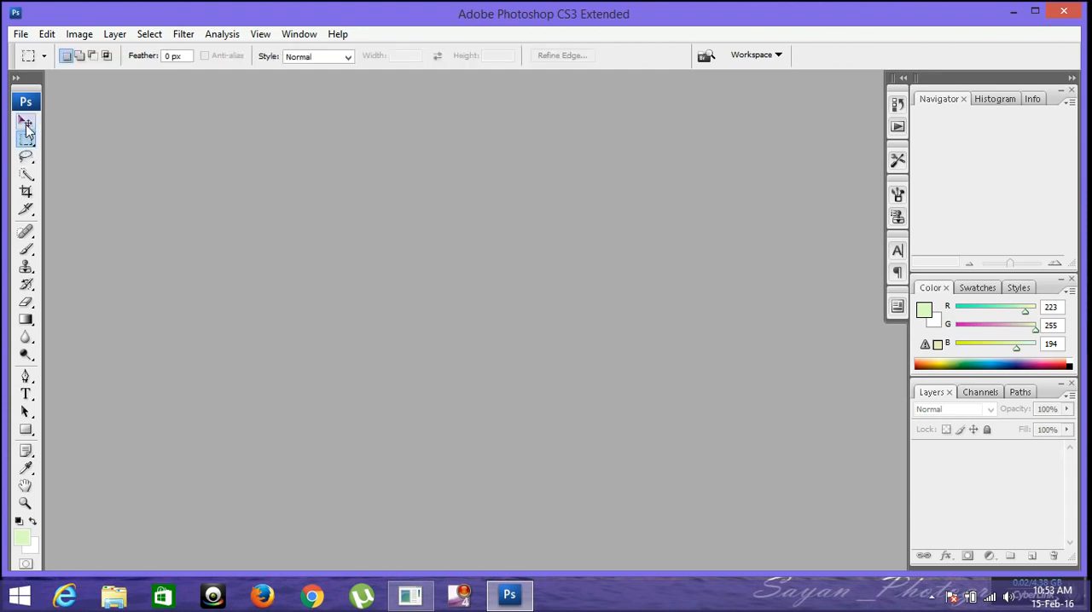
pyautogui.click(26, 125)
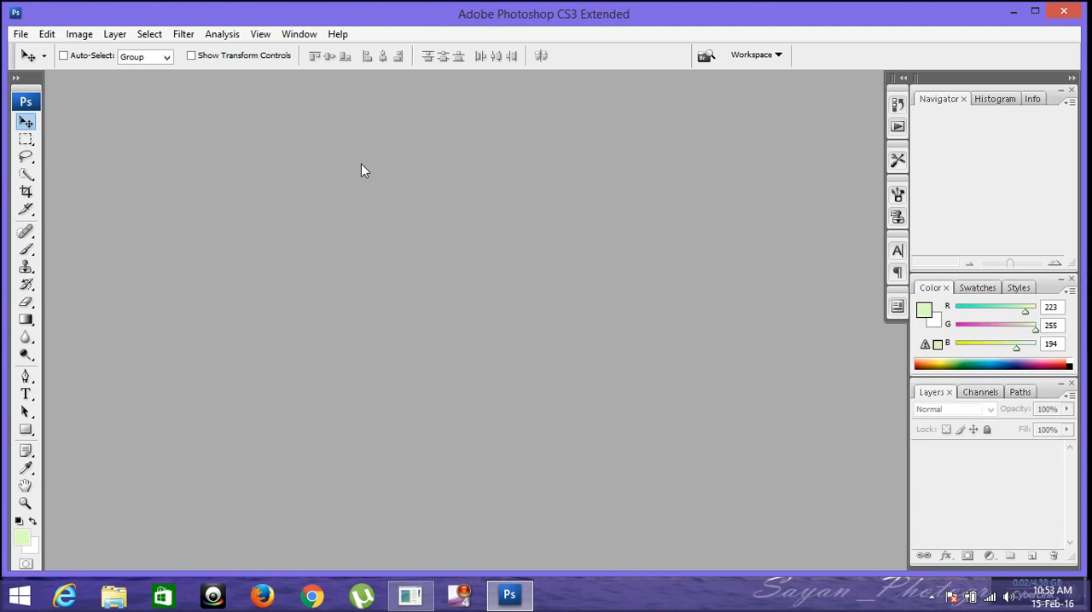
pyautogui.doubleClick(600, 245)
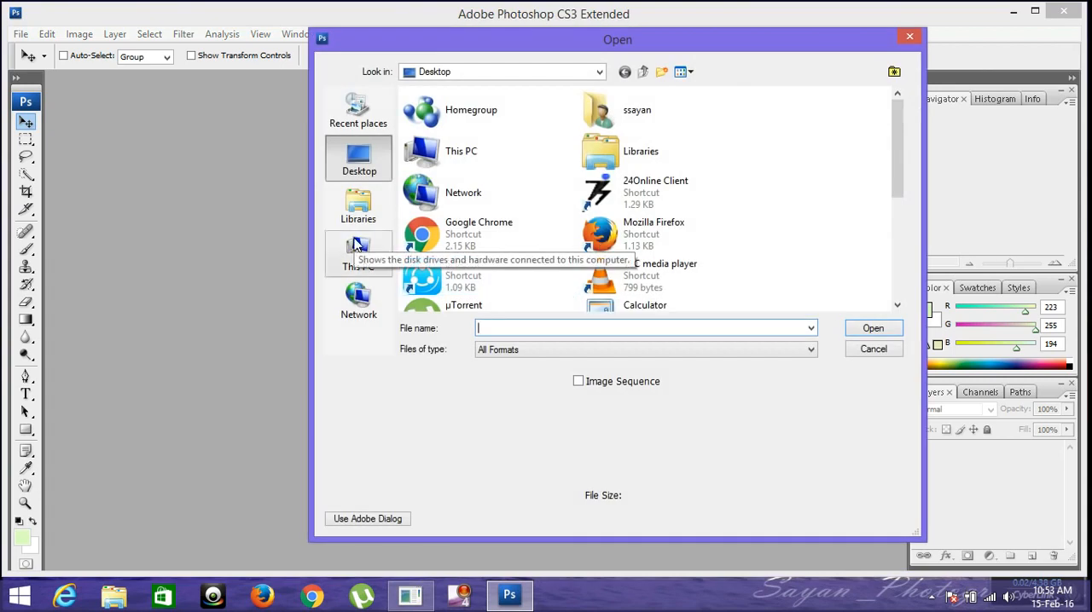
pyautogui.click(875, 351)
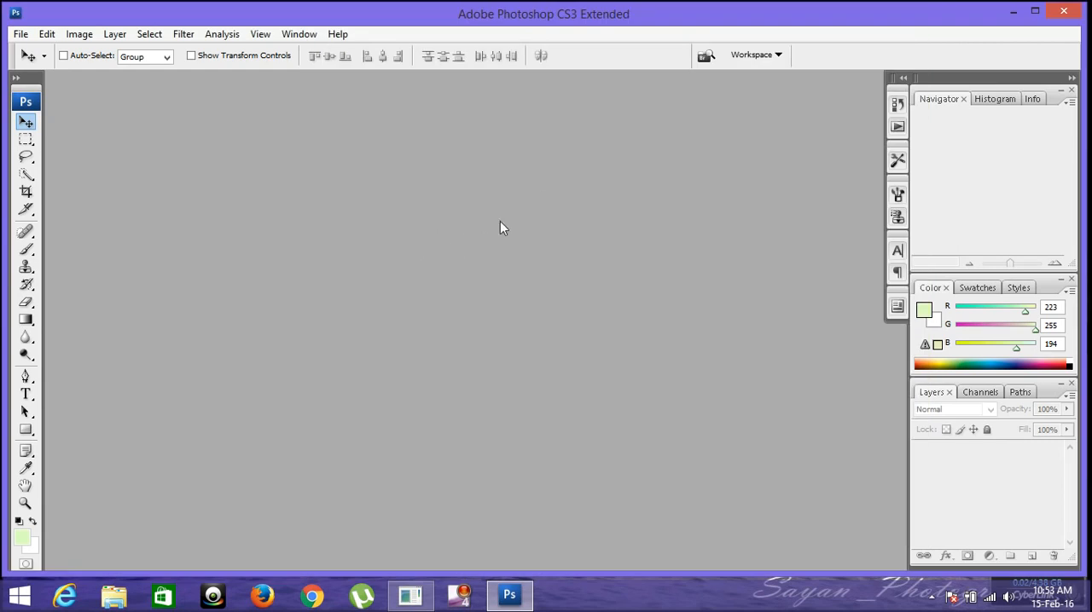
# Step: Open the image 6948714-cute-baby-child-photo.jpg from the Pictures folder on This PC
pyautogui.doubleClick(493, 334)
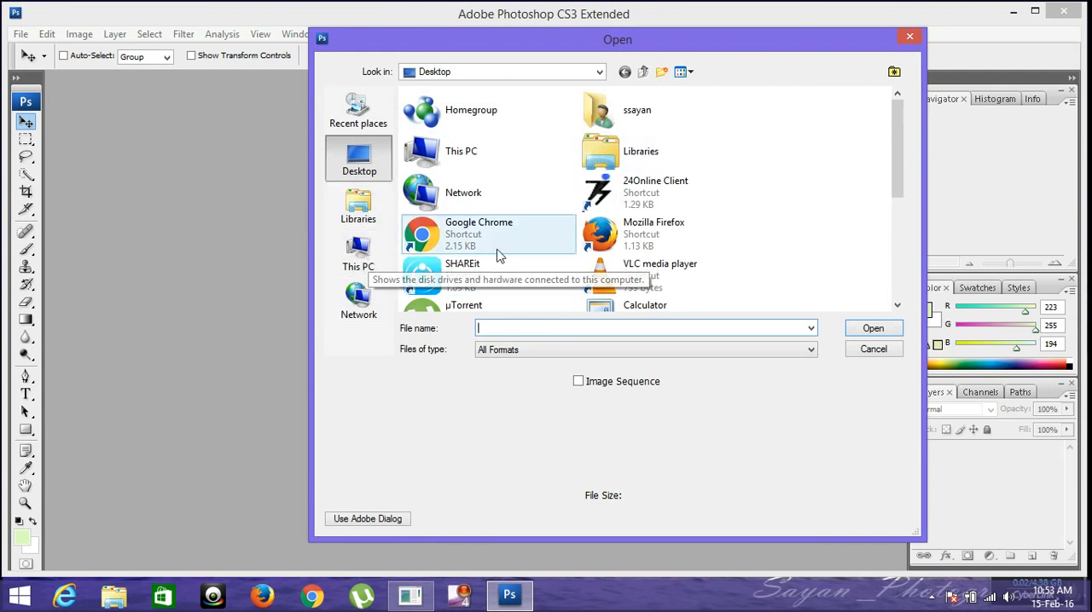
pyautogui.click(356, 260)
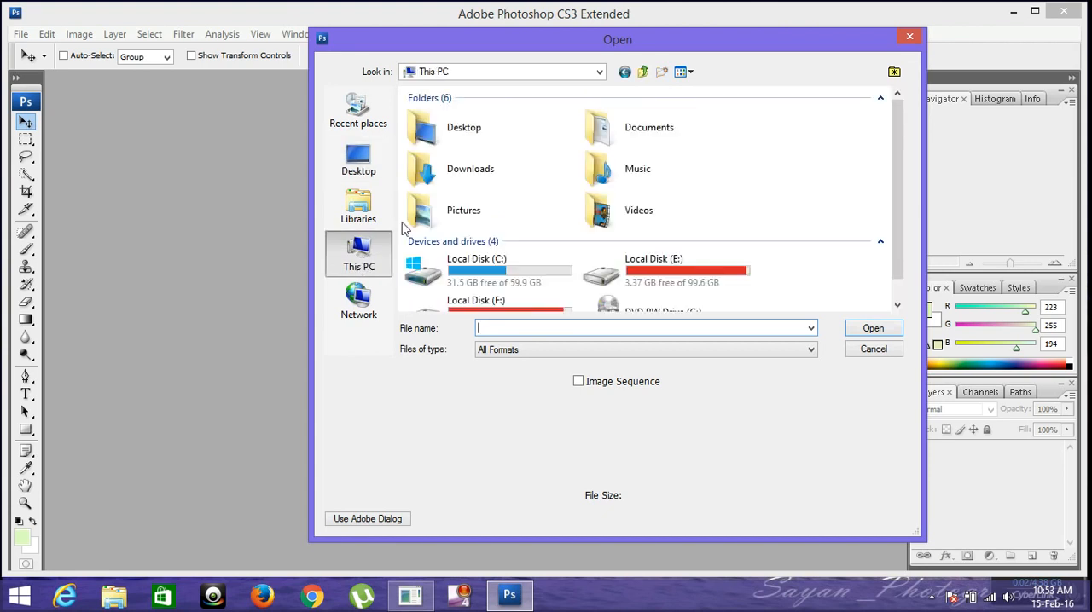
pyautogui.doubleClick(485, 212)
pyautogui.doubleClick(451, 171)
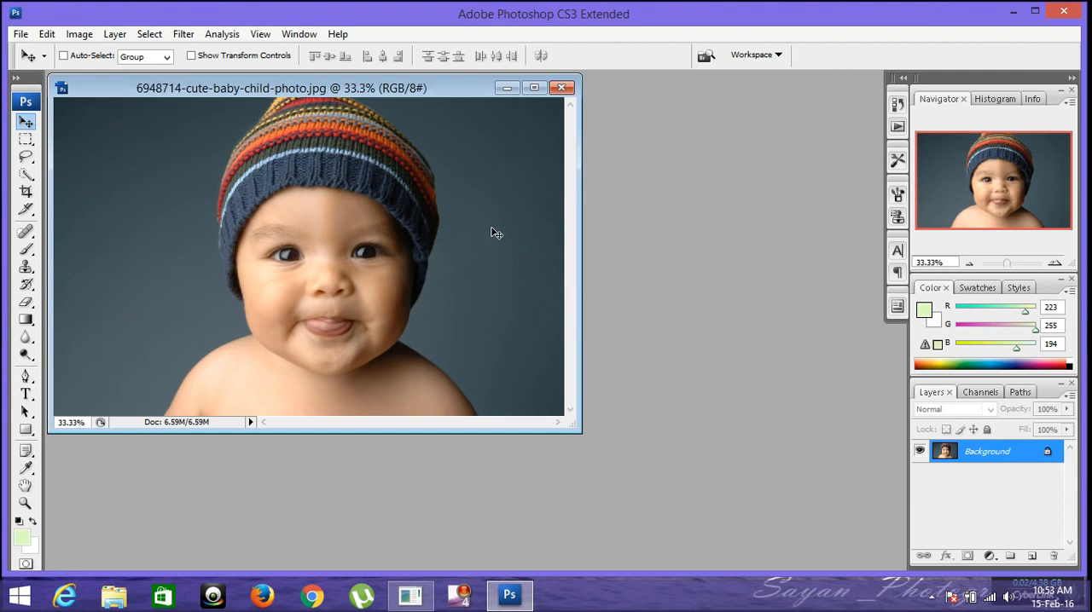
# Step: Maximize the photo's document window, restore it, and move it toward the middle of the workspace
pyautogui.click(534, 86)
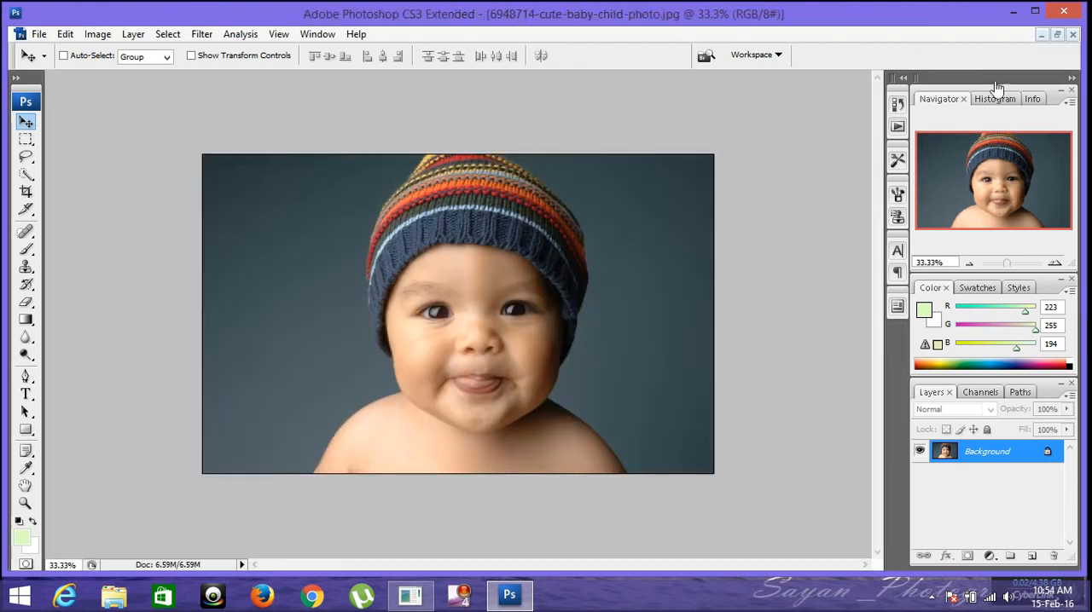
pyautogui.click(1056, 37)
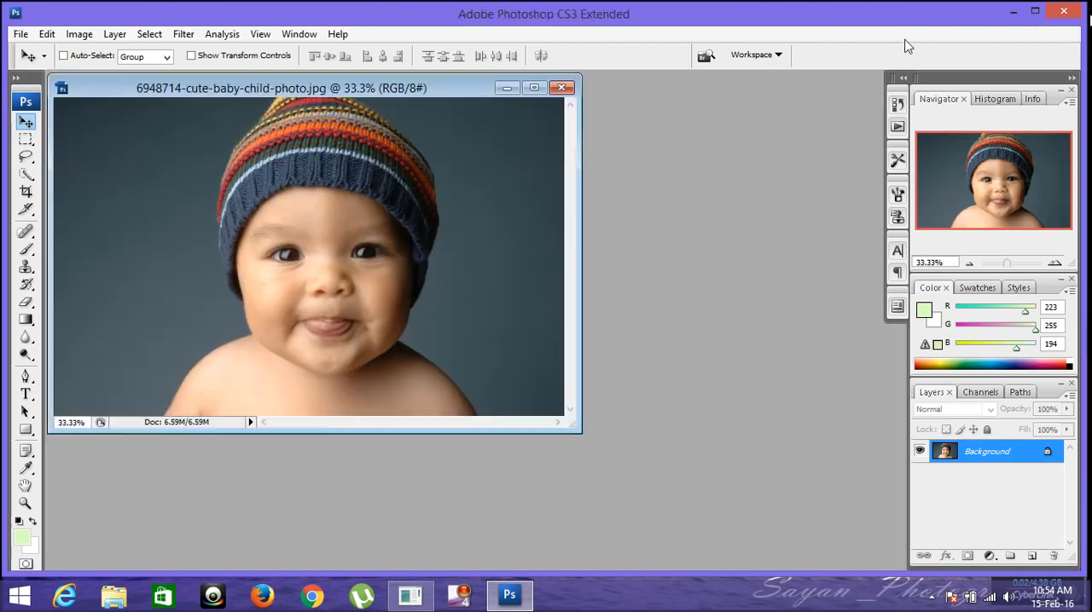
pyautogui.moveTo(350, 93); pyautogui.dragTo(450, 104)
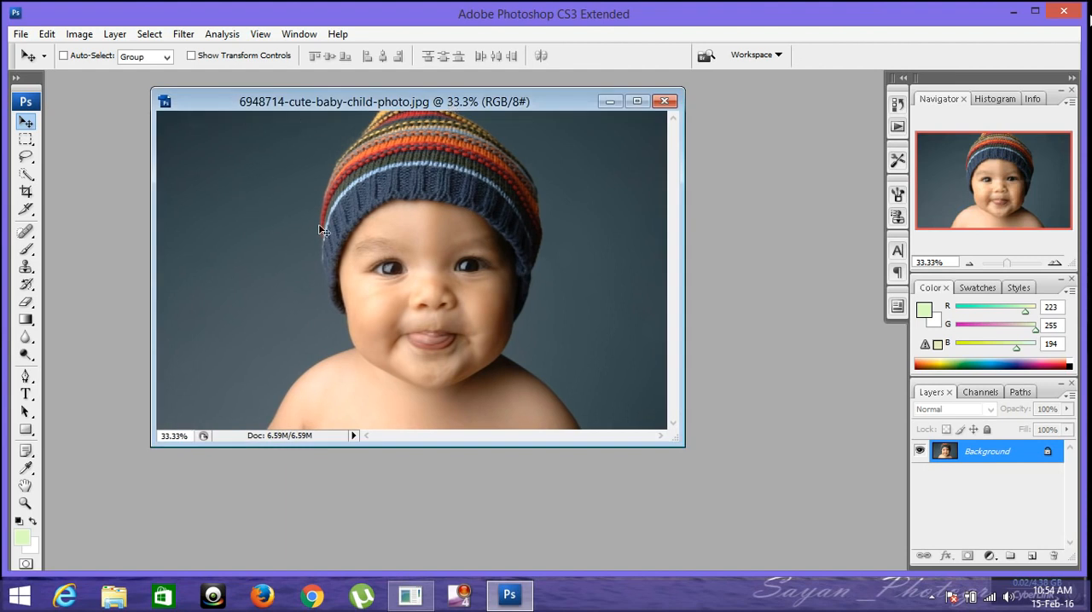
# Step: Duplicate the whole image under the name 6948714-cute-baby-child-photo copy
pyautogui.click(79, 35)
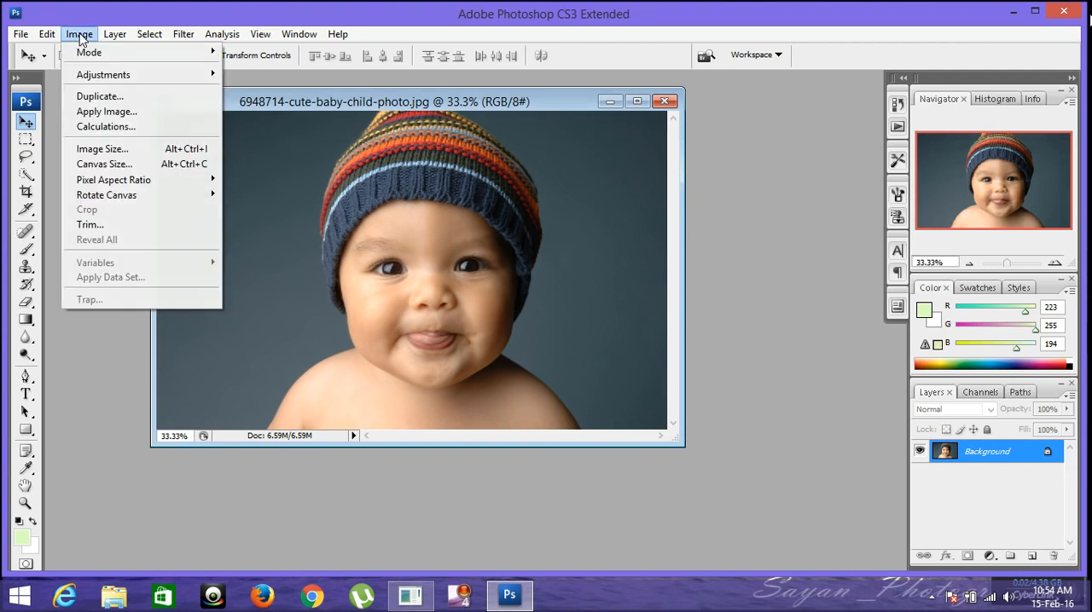
pyautogui.click(101, 98)
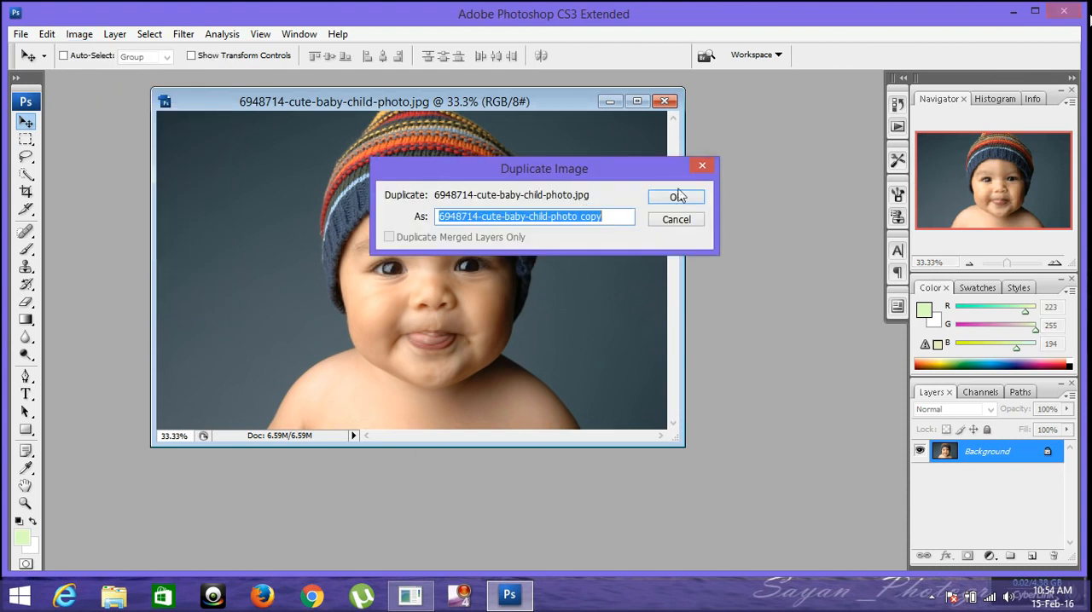
pyautogui.click(690, 197)
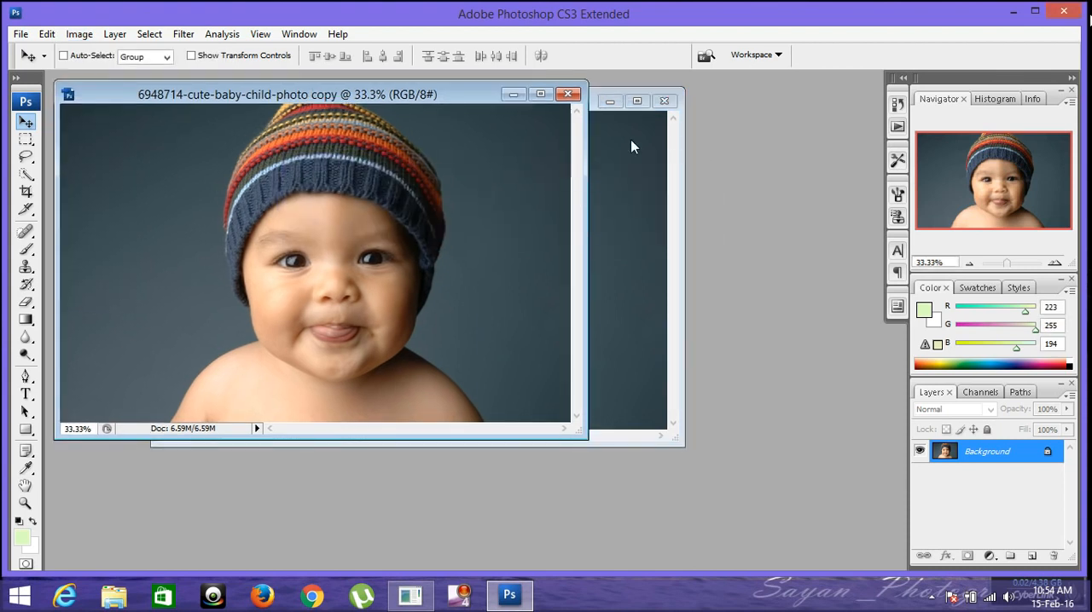
# Step: Close the original photo and move the duplicate's window toward the middle of the workspace
pyautogui.click(664, 182)
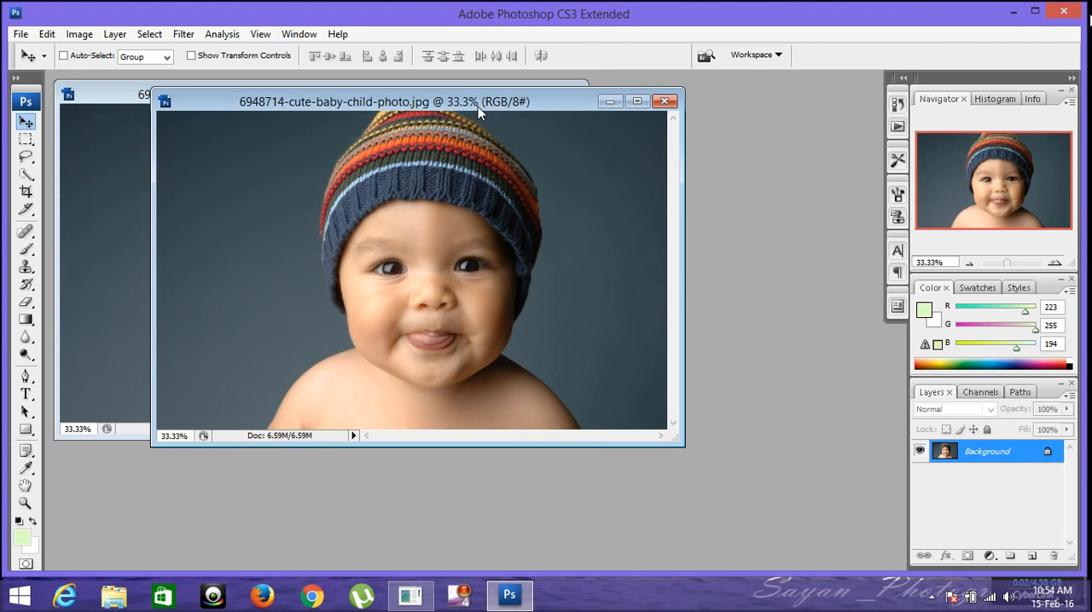
pyautogui.moveTo(478, 108); pyautogui.dragTo(490, 166)
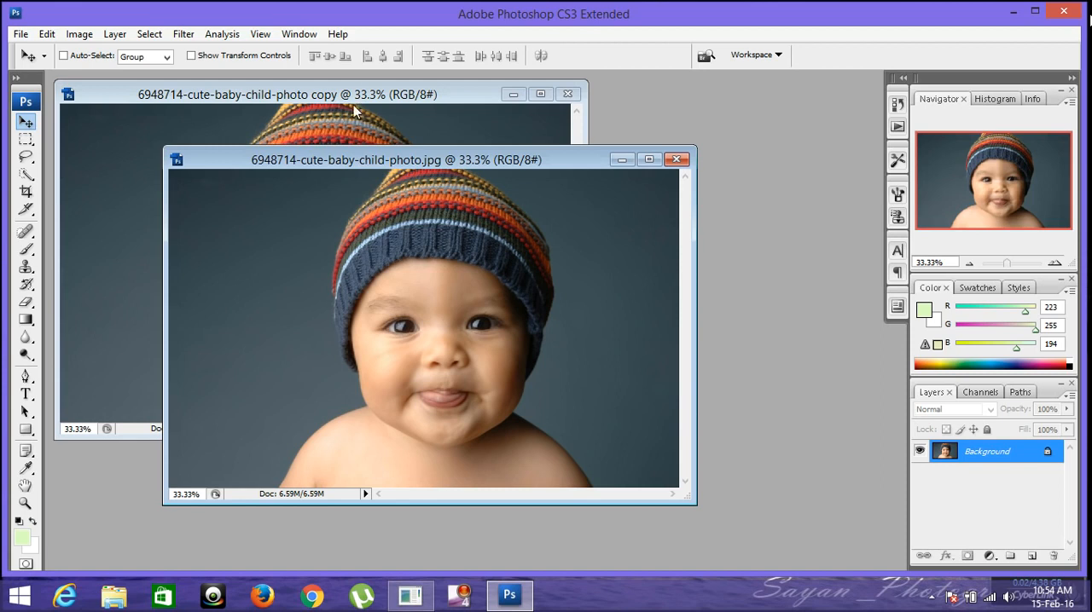
pyautogui.click(678, 161)
pyautogui.moveTo(375, 95); pyautogui.dragTo(484, 114)
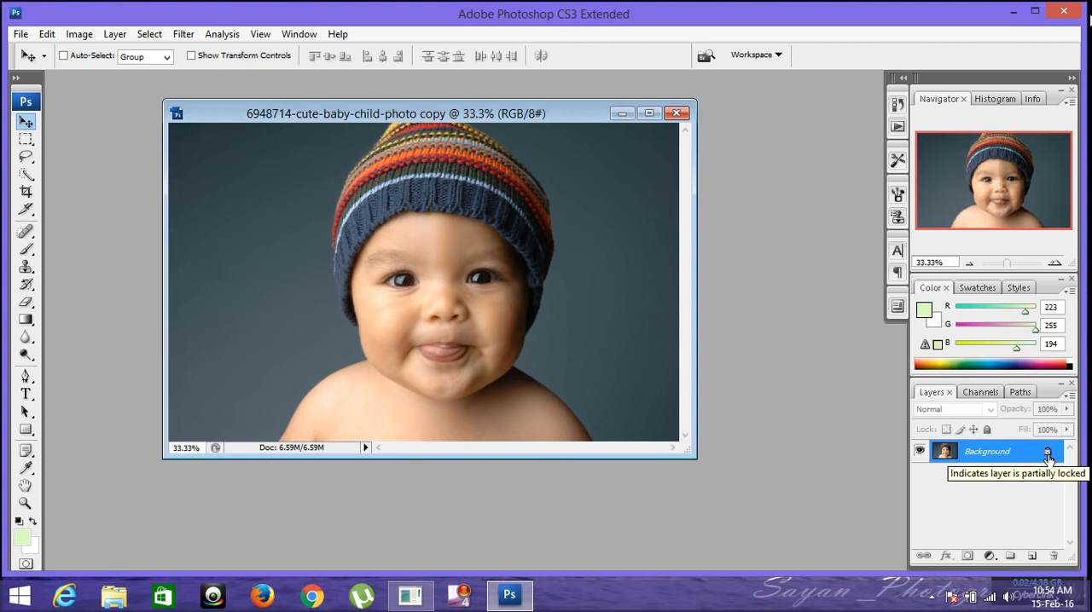
# Step: Convert the locked Background into a regular layer named Layer 0, and switch its visibility off and on again
pyautogui.doubleClick(999, 456)
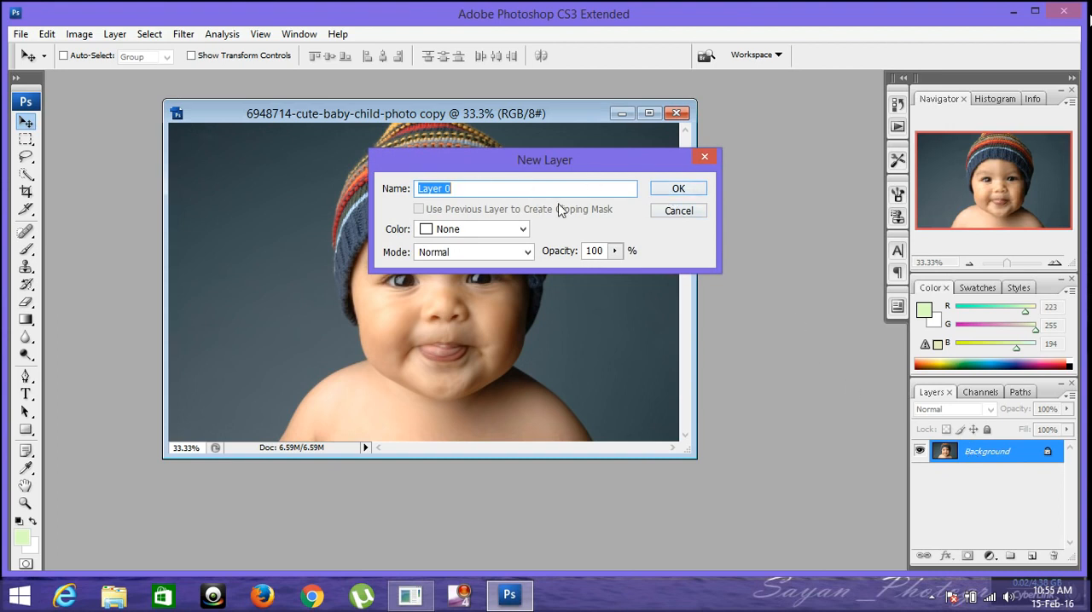
pyautogui.click(672, 195)
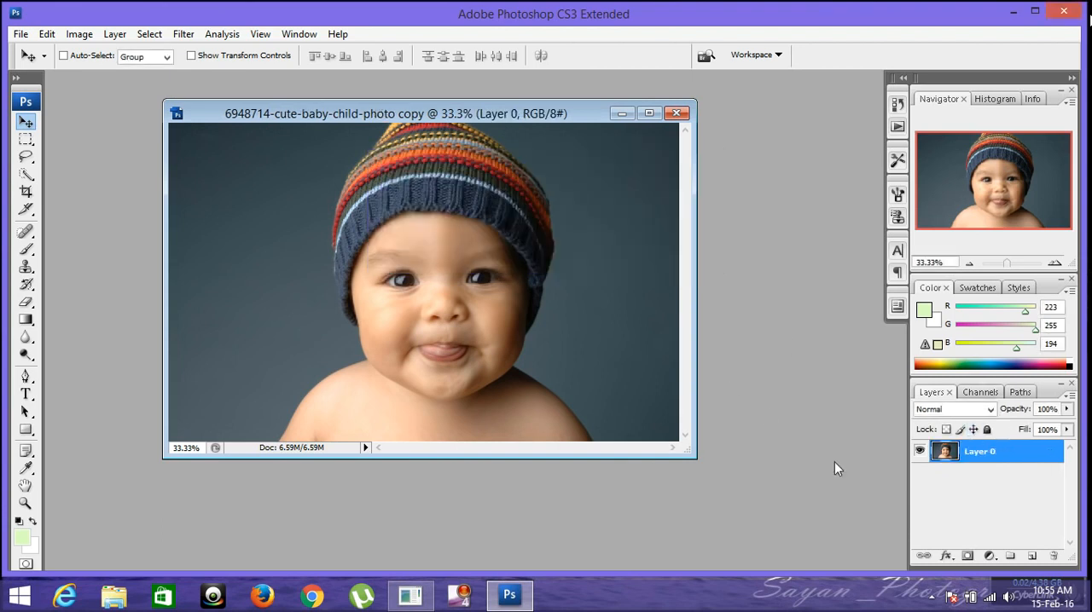
pyautogui.click(920, 452)
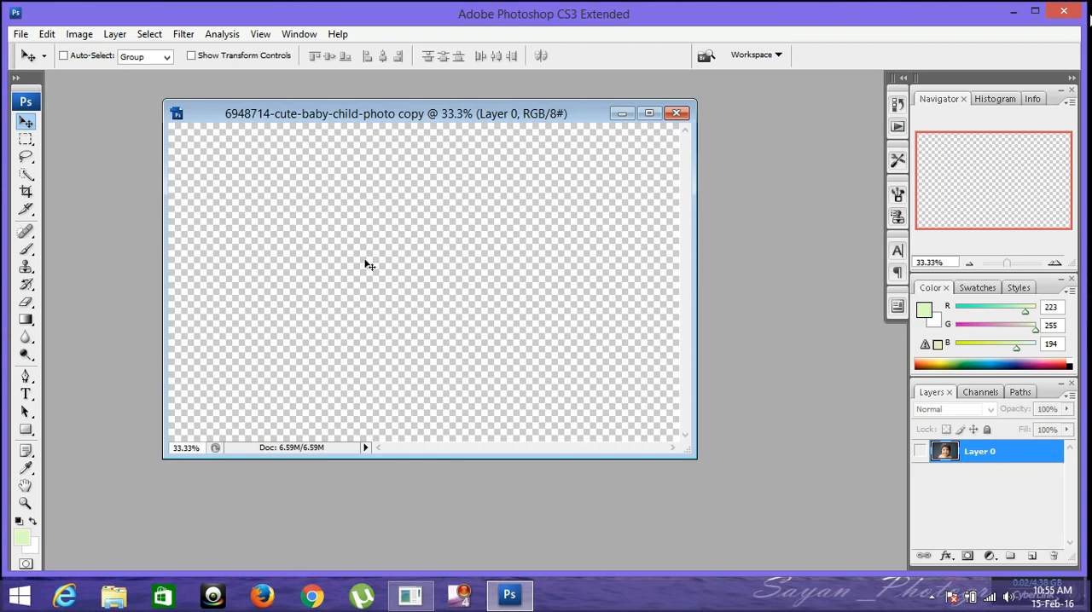
pyautogui.click(919, 453)
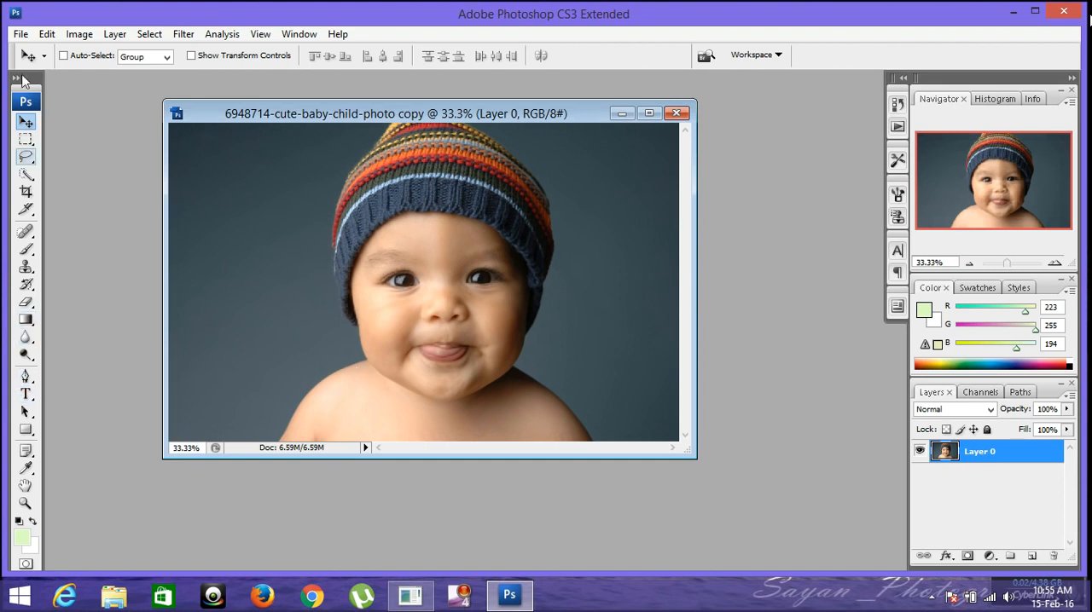
# Step: Start a text layer on the plain backdrop beside the baby's face, enter the trial text "bkvdbkvksl" and erase it
pyautogui.click(25, 394)
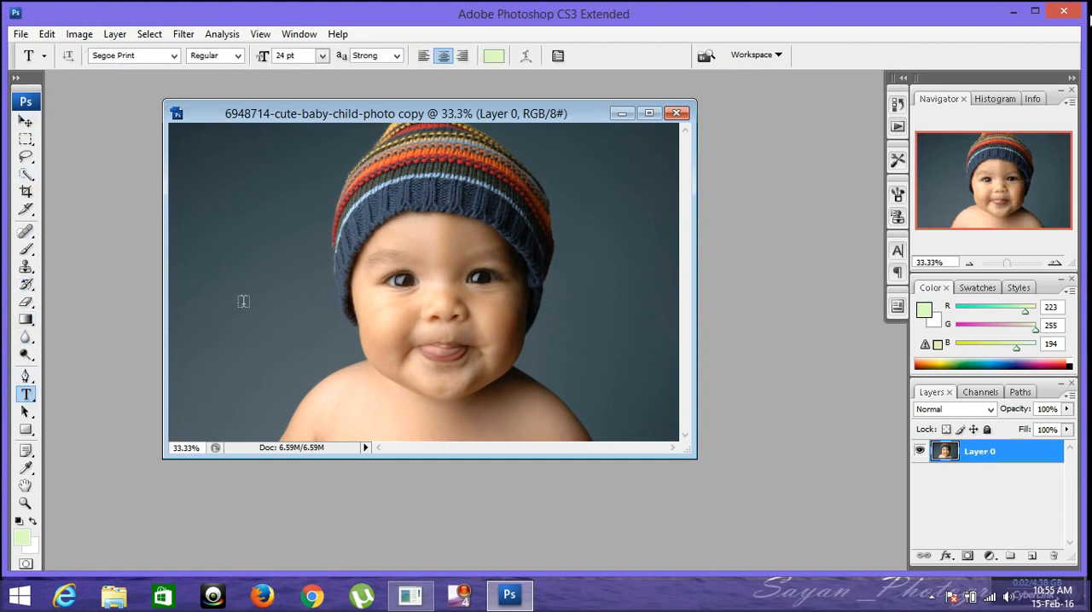
pyautogui.click(243, 300)
pyautogui.write('bkvdbkvksl')
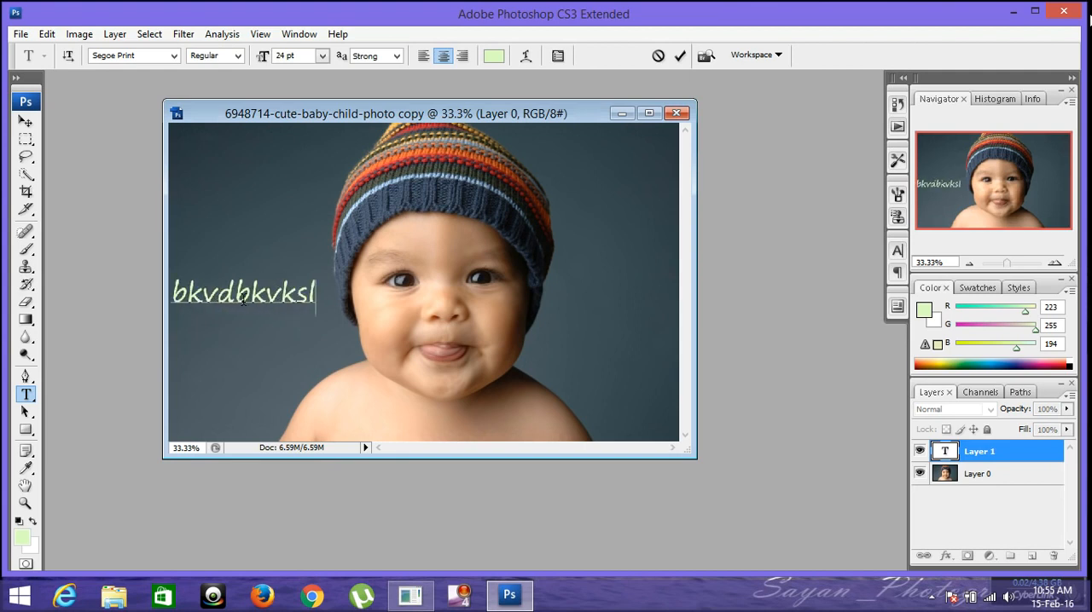
pyautogui.press('BackSpace')
pyautogui.press('BackSpace')
pyautogui.press('BackSpace')
pyautogui.press('BackSpace')
pyautogui.press('BackSpace')
pyautogui.press('BackSpace')
pyautogui.press('BackSpace')
pyautogui.press('BackSpace')
pyautogui.press('BackSpace')
pyautogui.press('BackSpace')
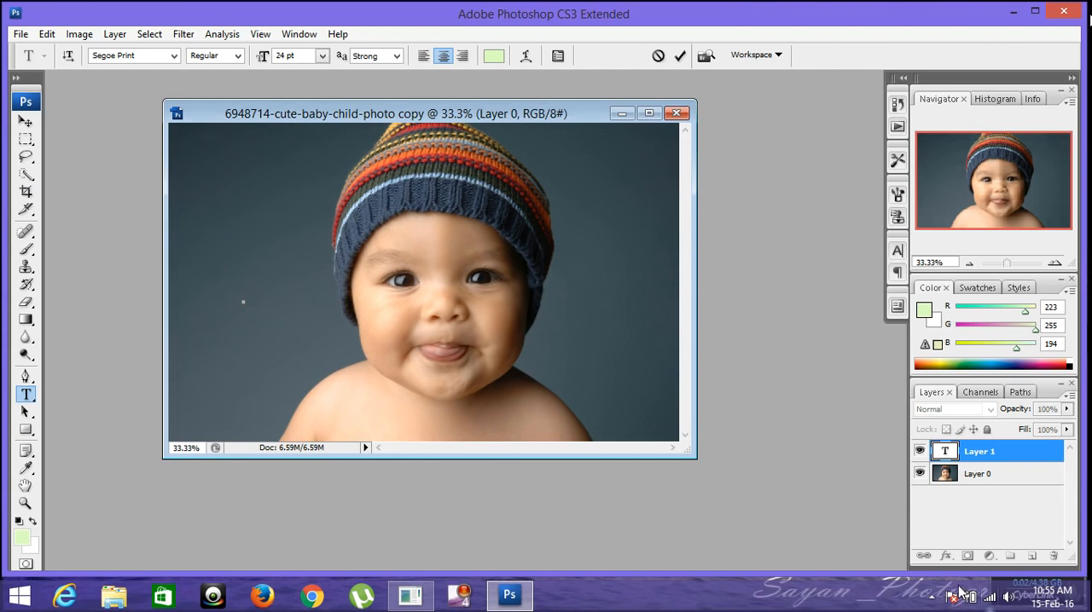
pyautogui.click(932, 596)
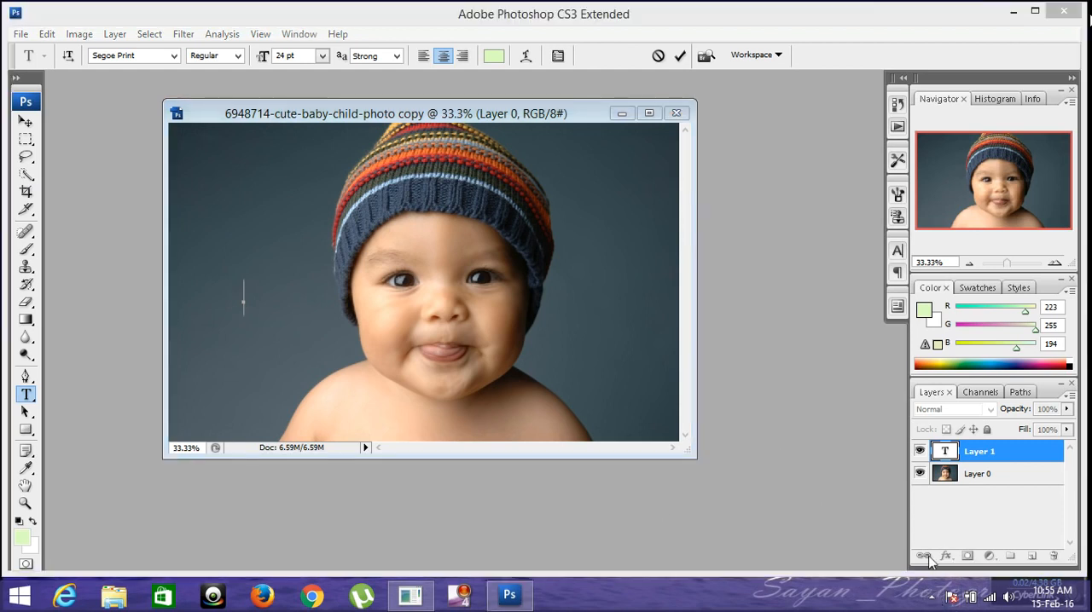
pyautogui.click(931, 597)
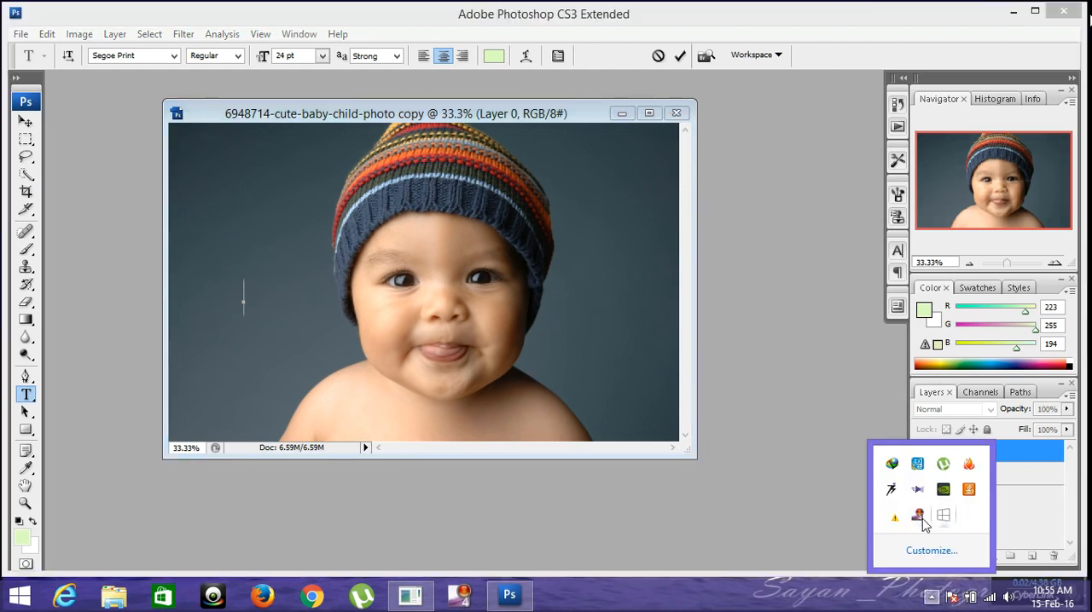
pyautogui.rightClick(917, 515)
pyautogui.click(651, 435)
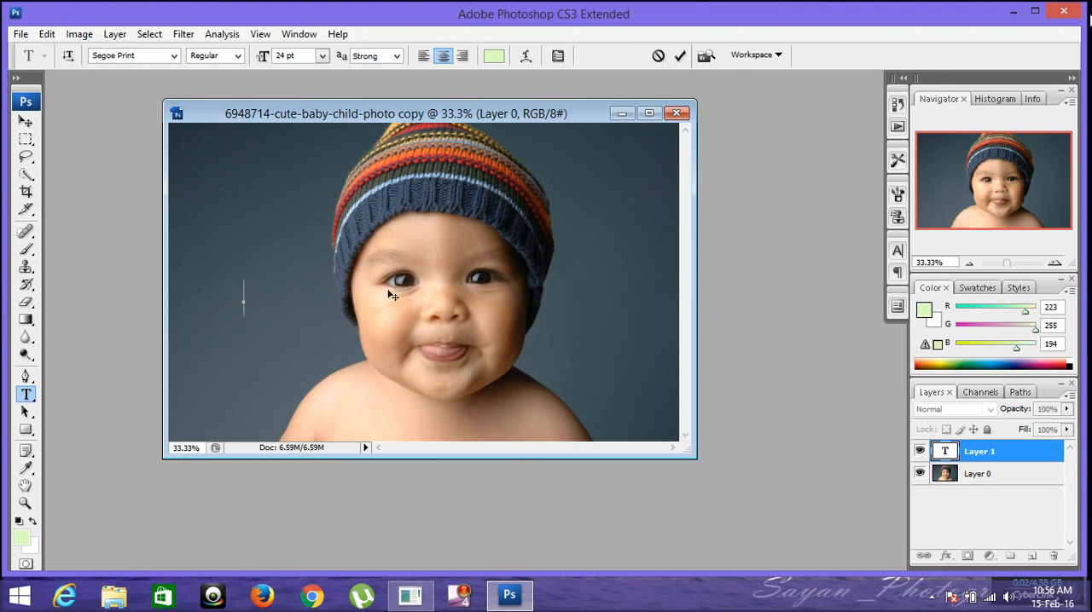
pyautogui.press('ctrl')
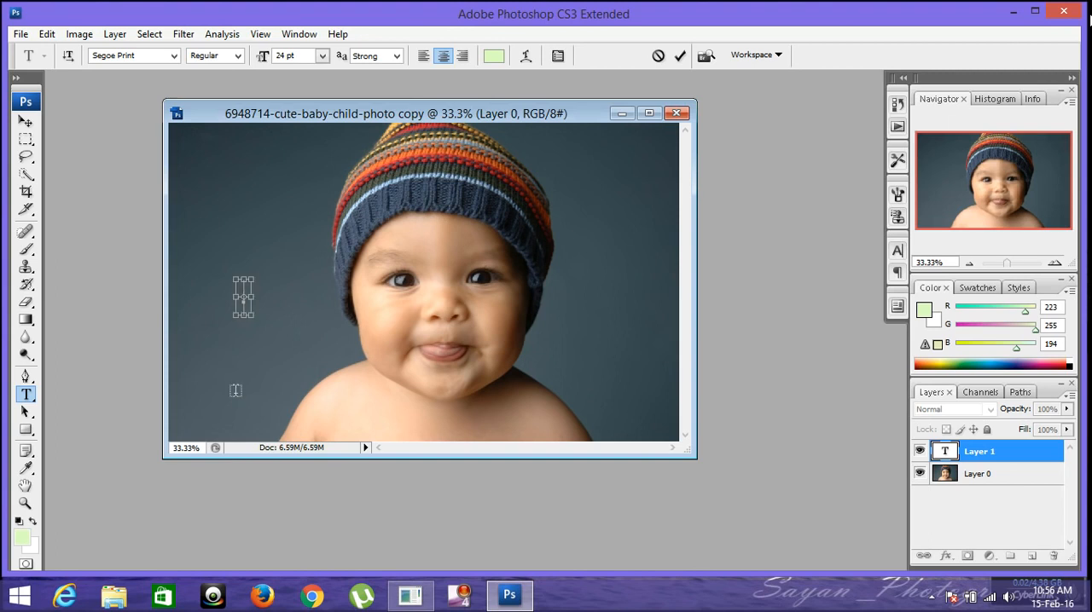